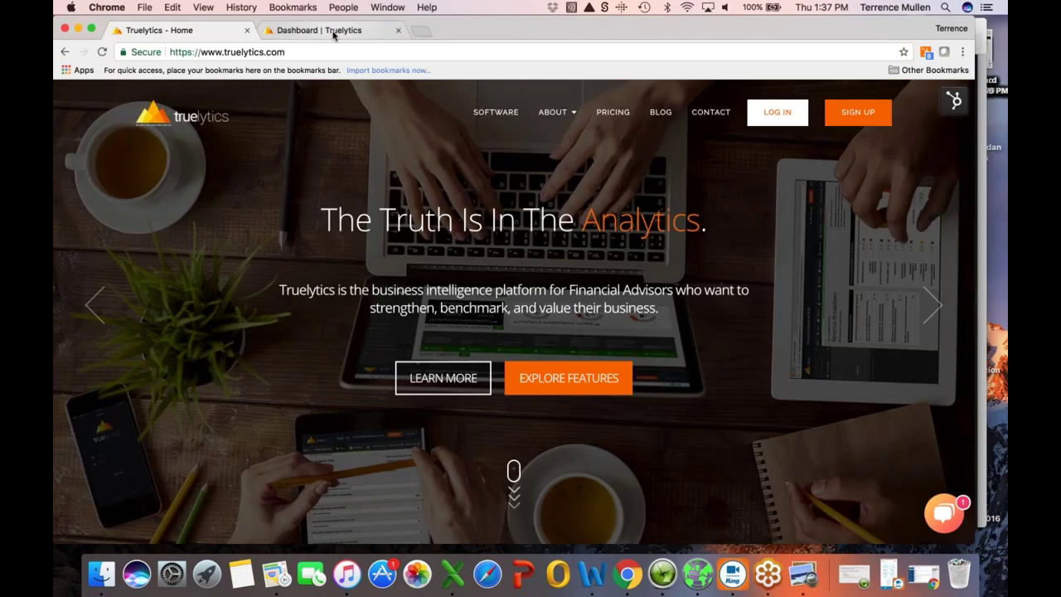
- Switch to the open Truelytics dashboard and open the firm data form of the demo firm
left_click(333, 33)
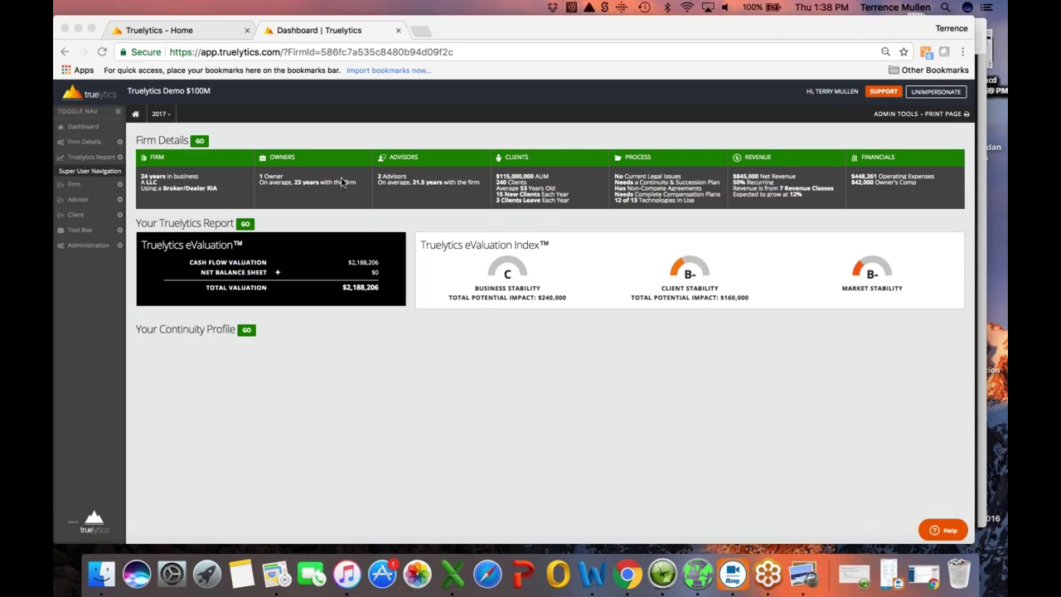
left_click(203, 160)
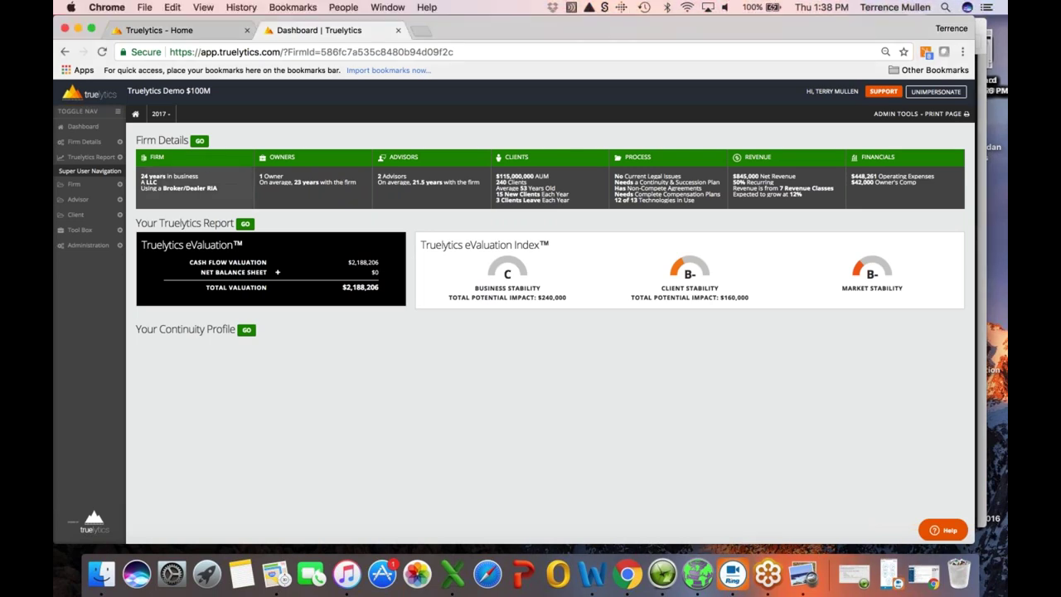
left_click(193, 171)
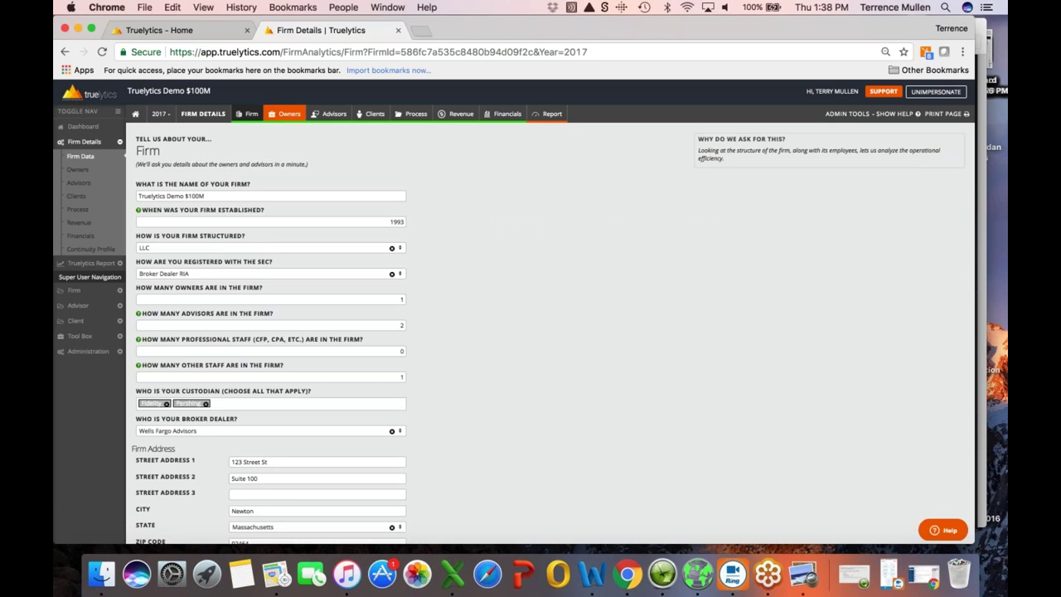
- Go through the Owners, Advisors and Clients sections of the firm details
left_click(287, 114)
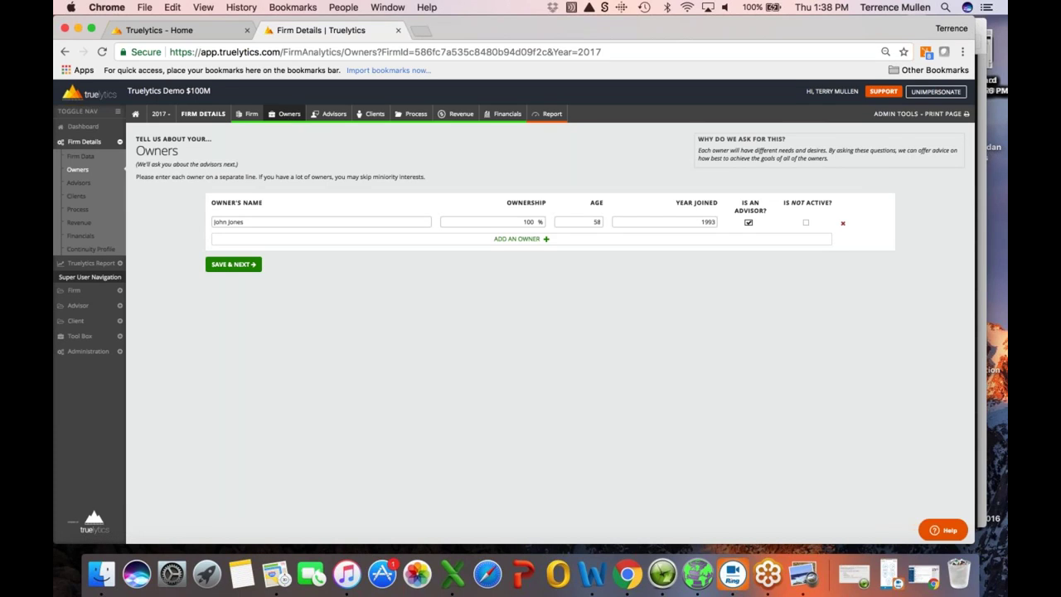
left_click(334, 117)
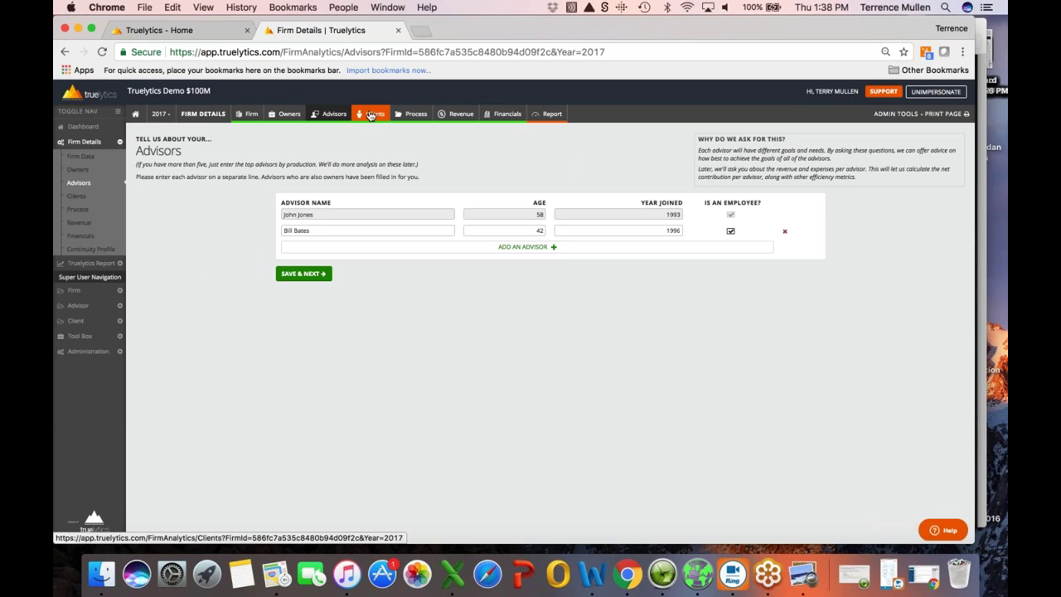
left_click(371, 115)
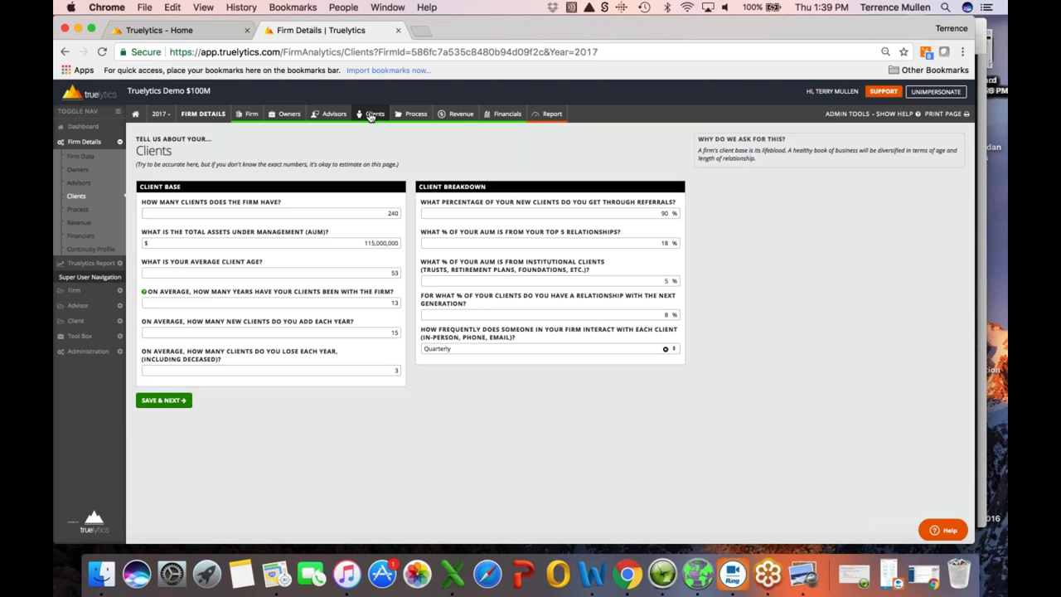
- Open the Process section and review the organizational process, legal issue and technology answers
left_click(413, 116)
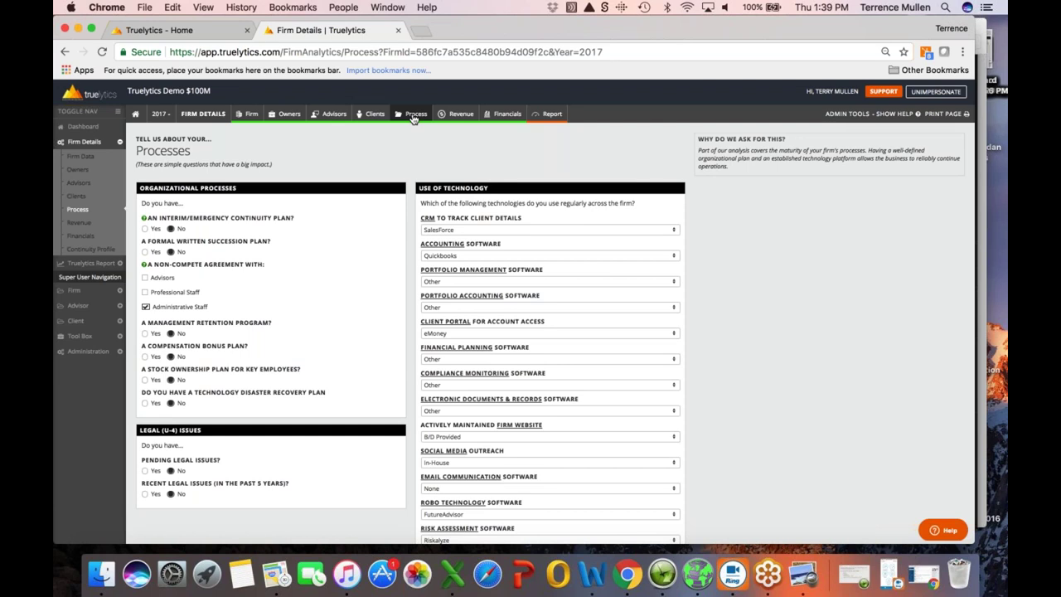
scroll(412, 118, "down", 1)
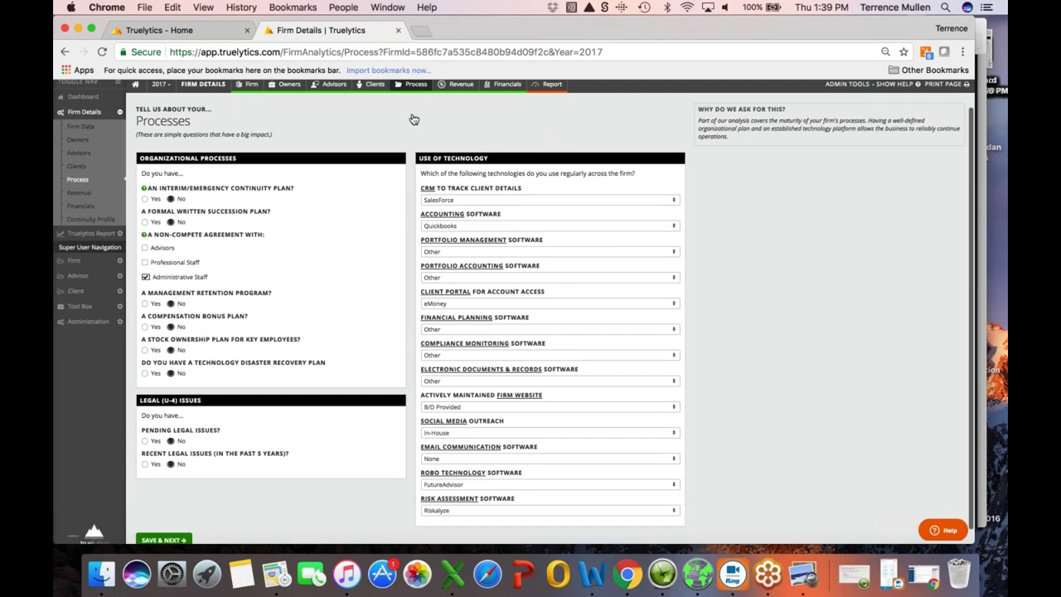
scroll(414, 119, "down", 1)
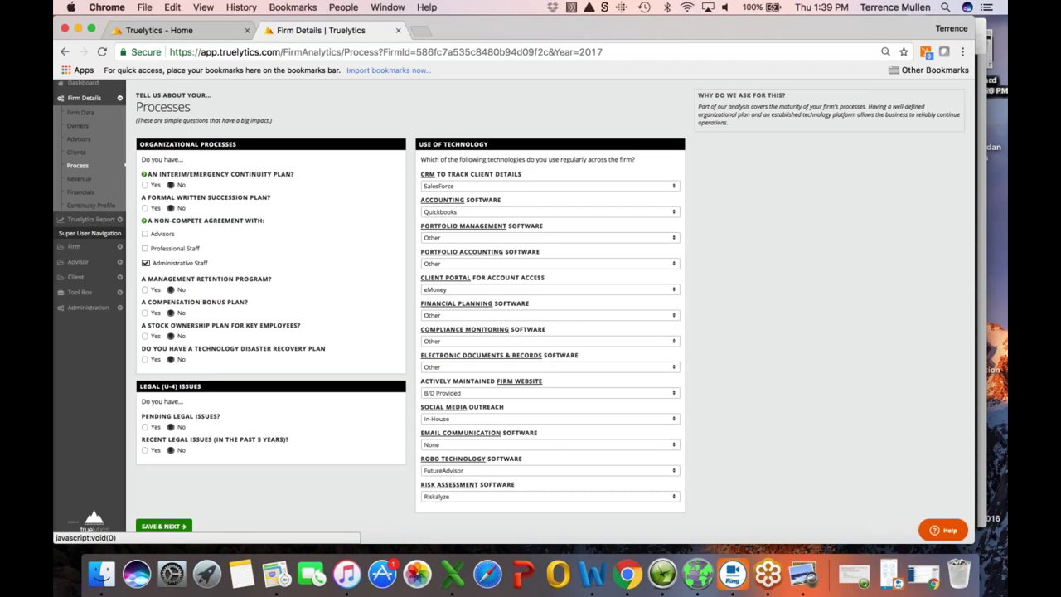
scroll(514, 306, "up", 1)
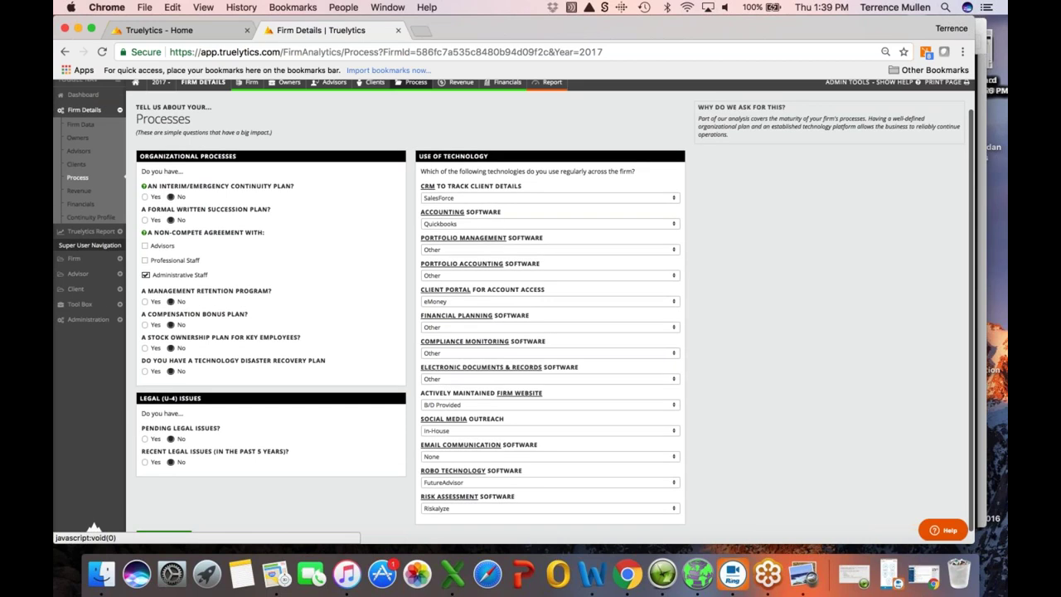
scroll(514, 312, "up", 2)
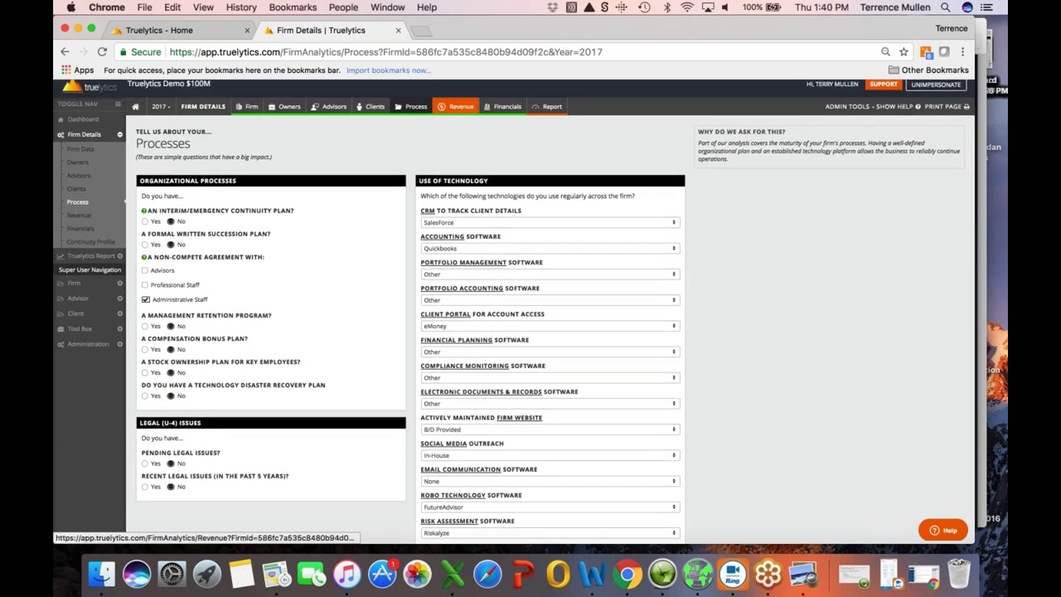
- Review the Revenue and Financials sections, and save and finish the firm details to open the report summary
left_click(451, 107)
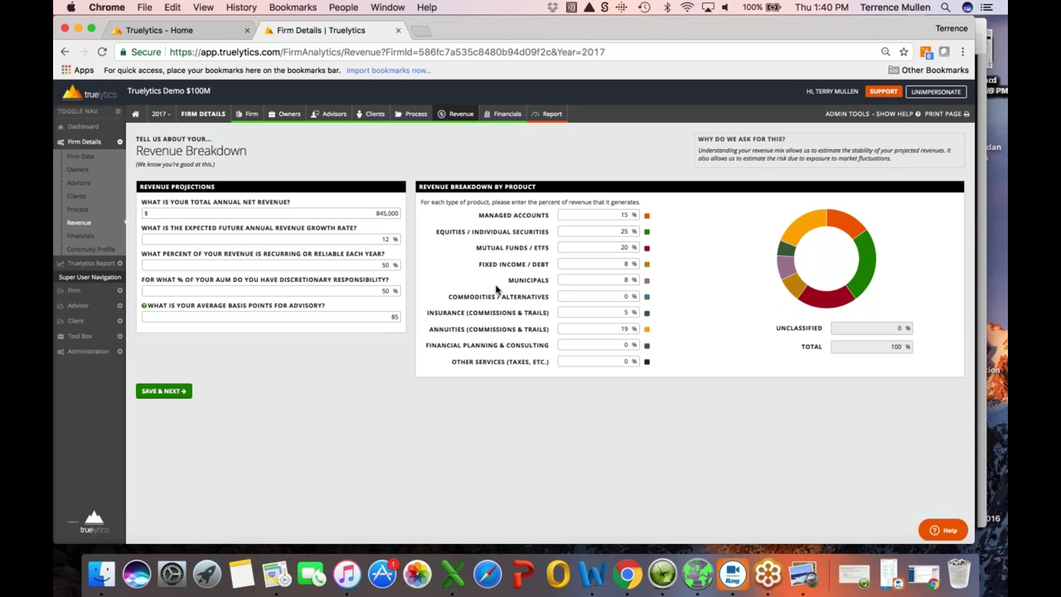
left_click(501, 115)
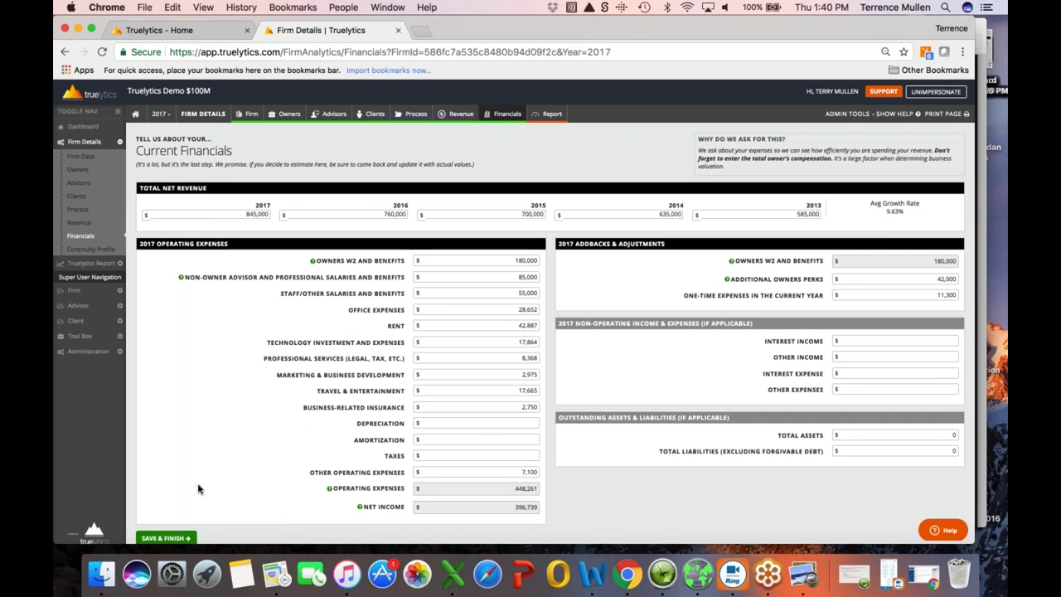
left_click(176, 539)
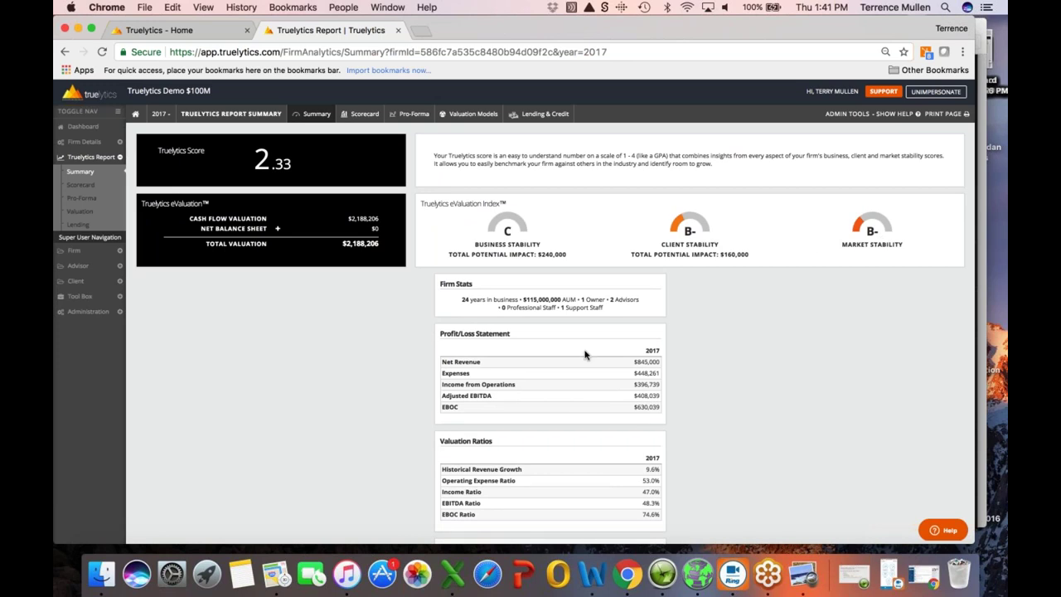
- Examine the profit and loss statement, valuation ratios and discount factors in the report summary
scroll(584, 354, "down", 2)
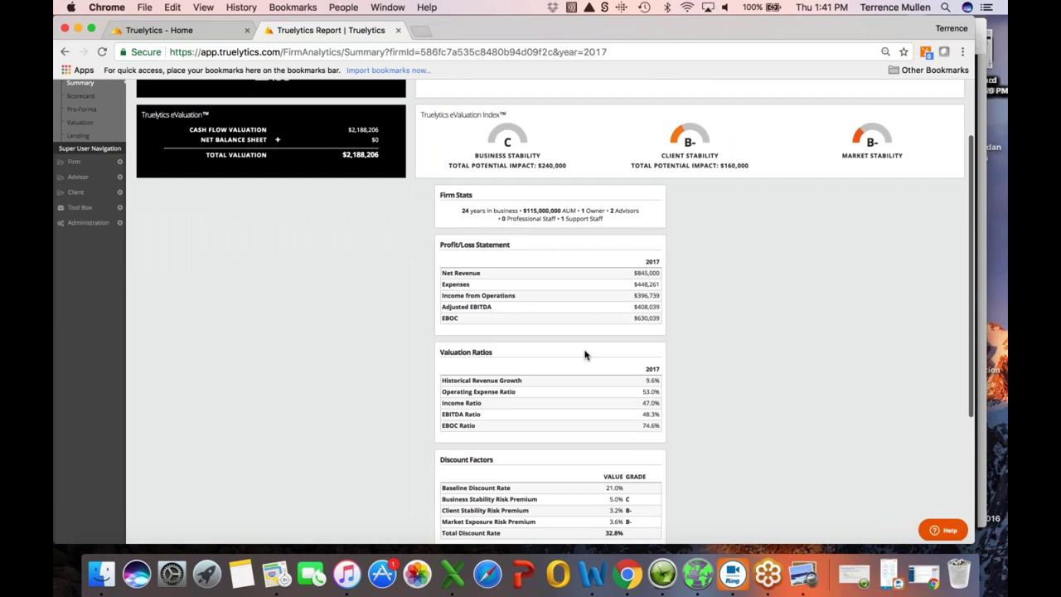
scroll(584, 355, "down", 1)
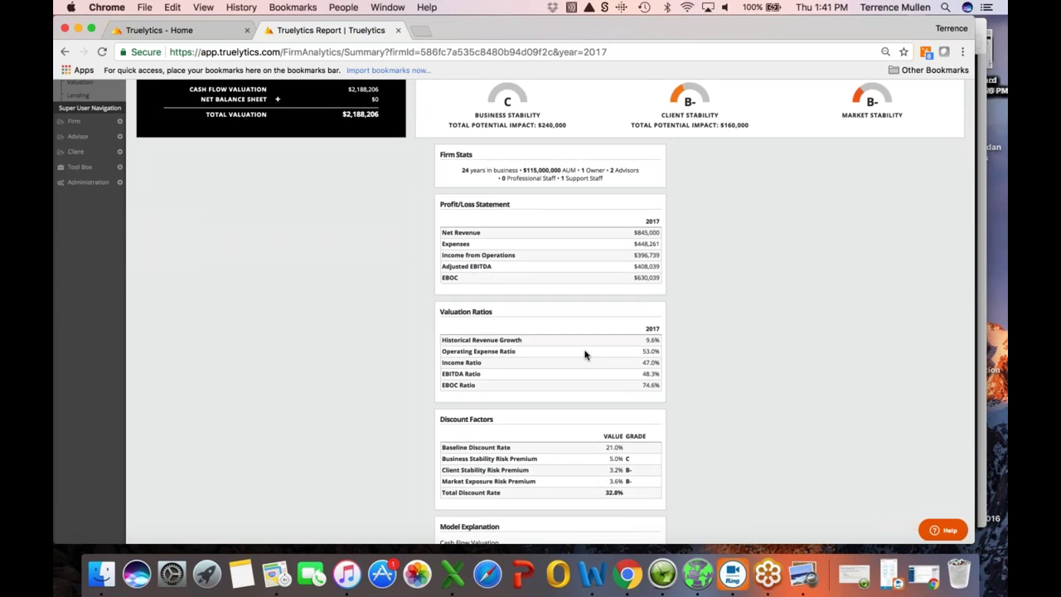
scroll(584, 355, "up", 1)
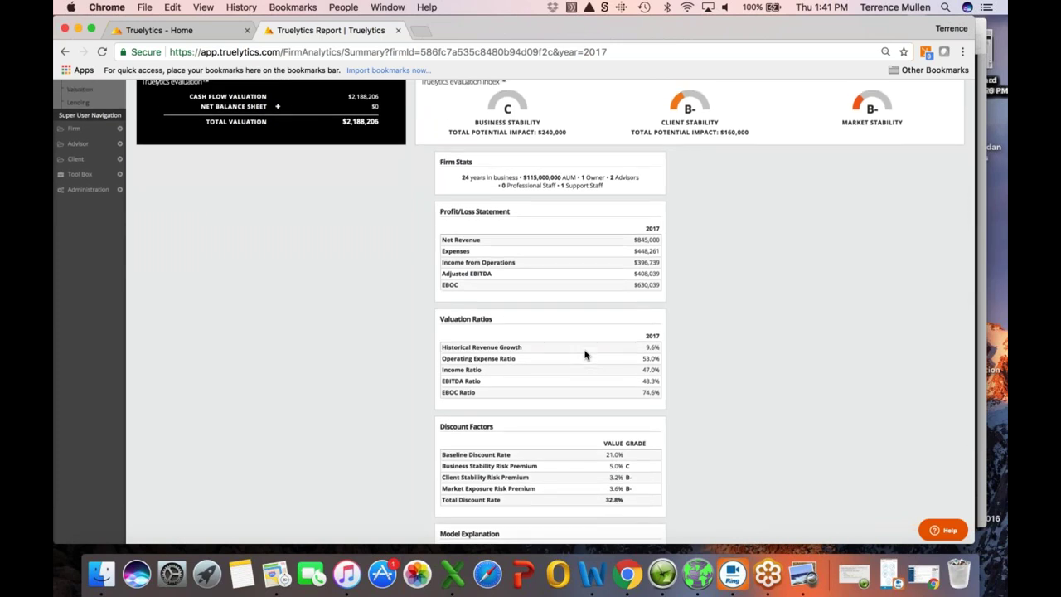
scroll(584, 355, "up", 3)
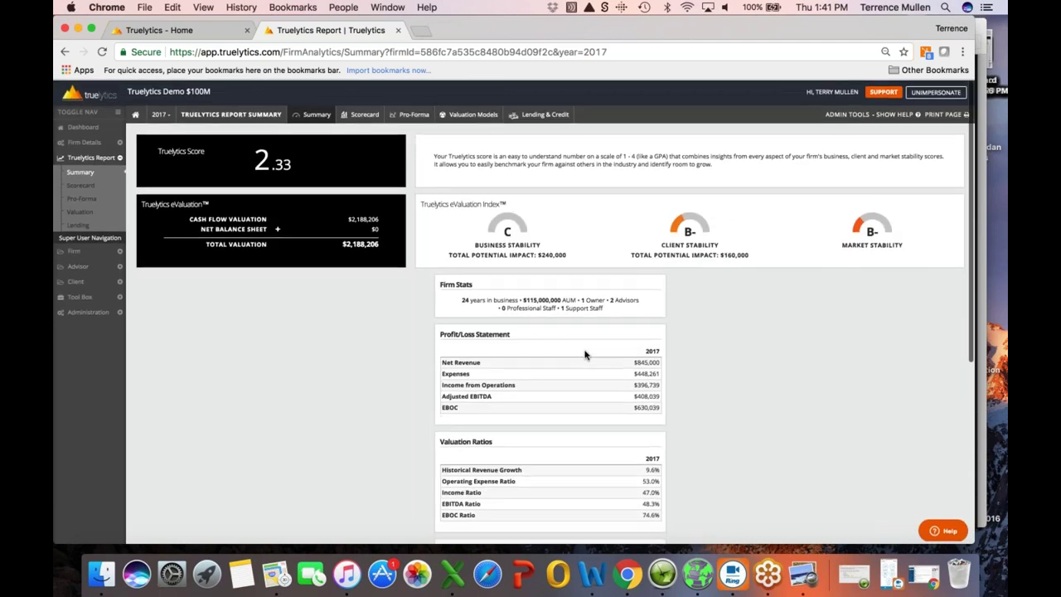
- Open the report's Scorecard and examine the business, client and market stability grades
left_click(361, 116)
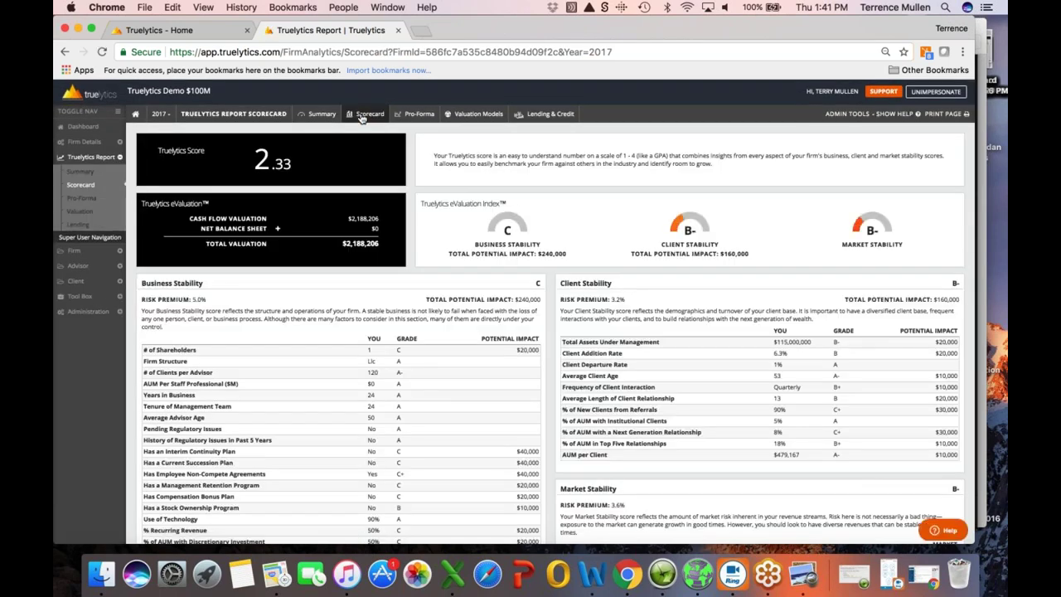
scroll(362, 117, "down", 2)
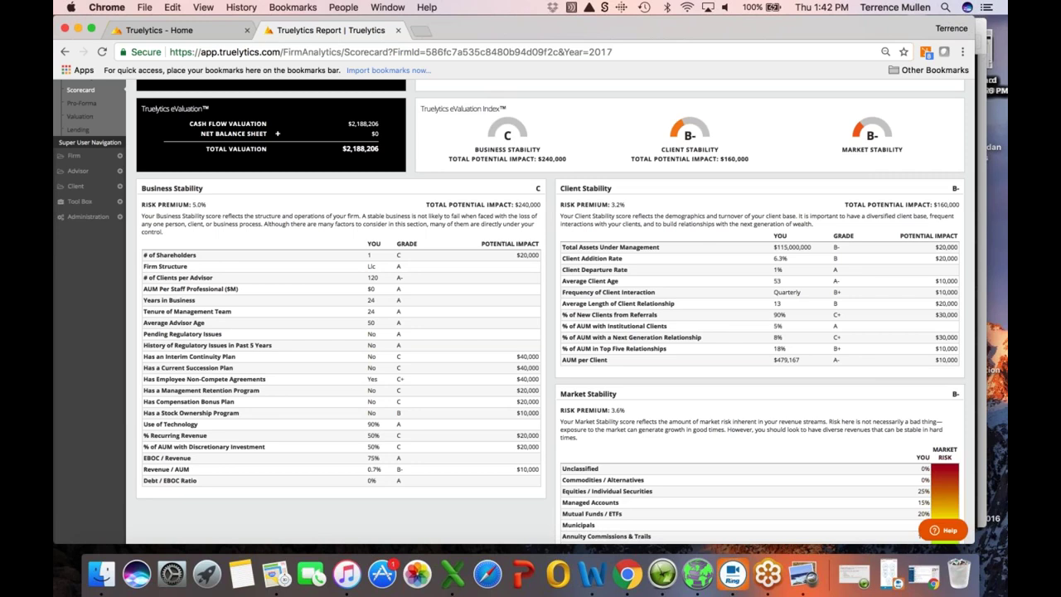
scroll(513, 312, "up", 1)
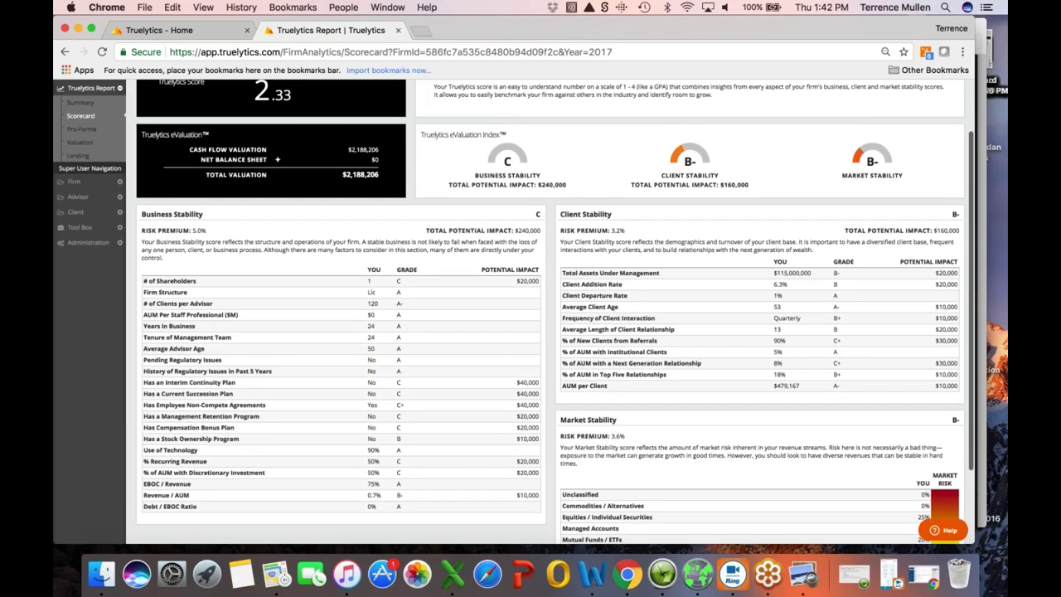
scroll(514, 311, "up", 3)
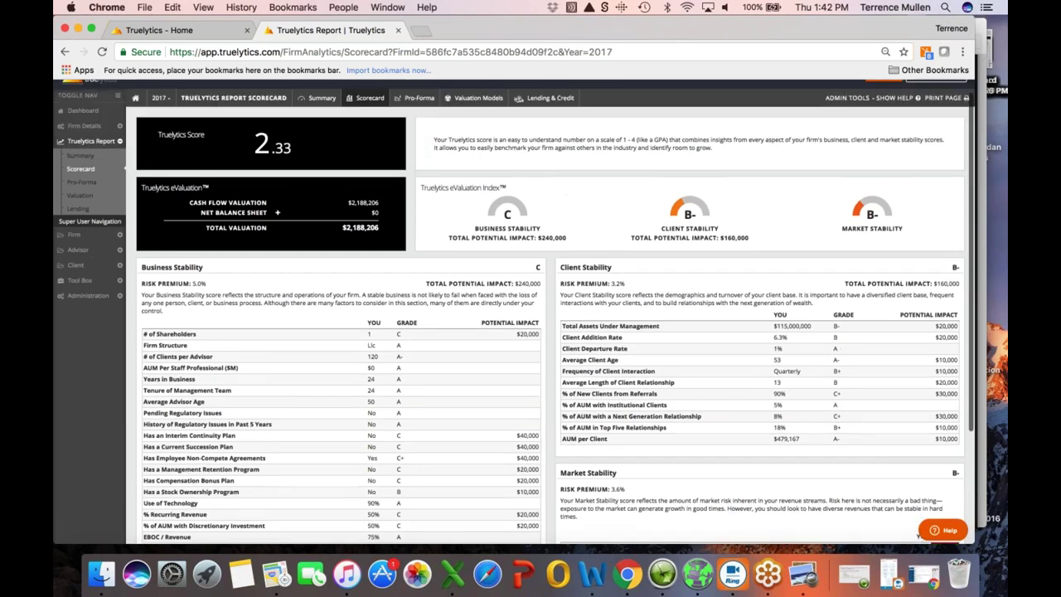
- View the report's Pro-Forma and Valuation Models pages, ending back on the dashboard
left_click(412, 115)
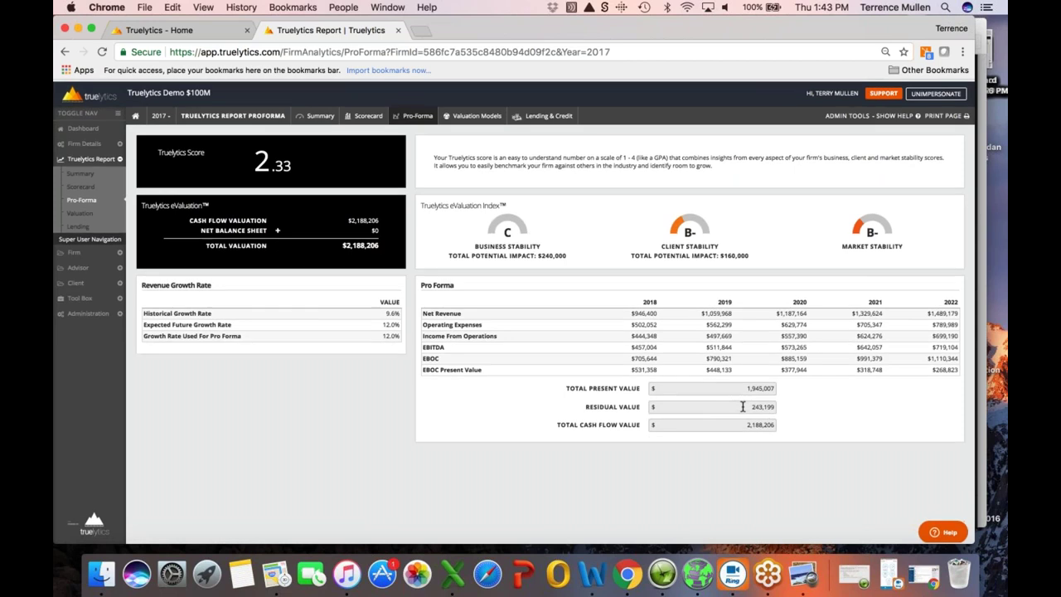
left_click(476, 113)
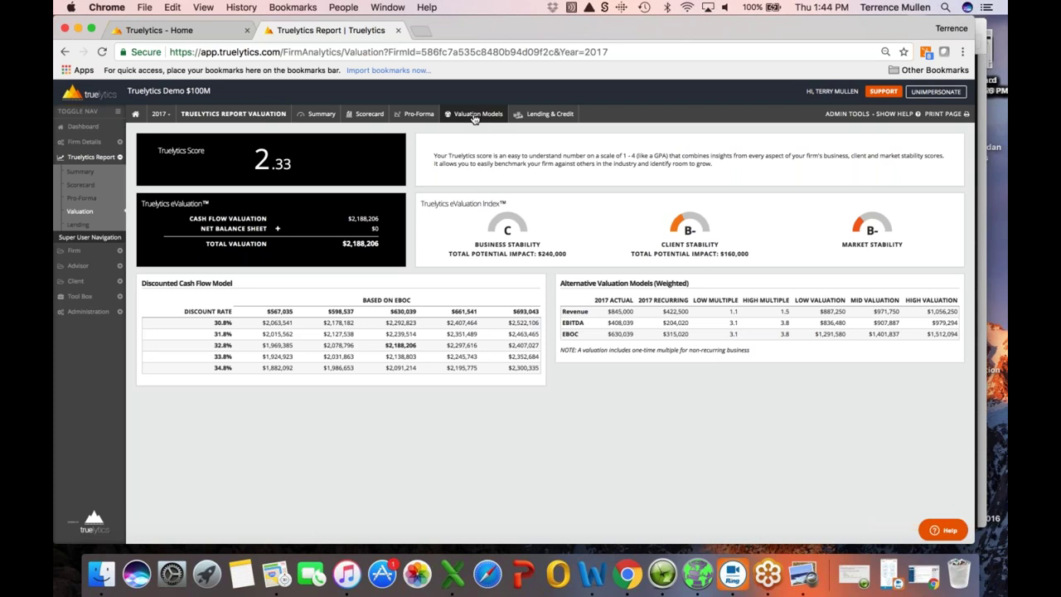
left_click(134, 117)
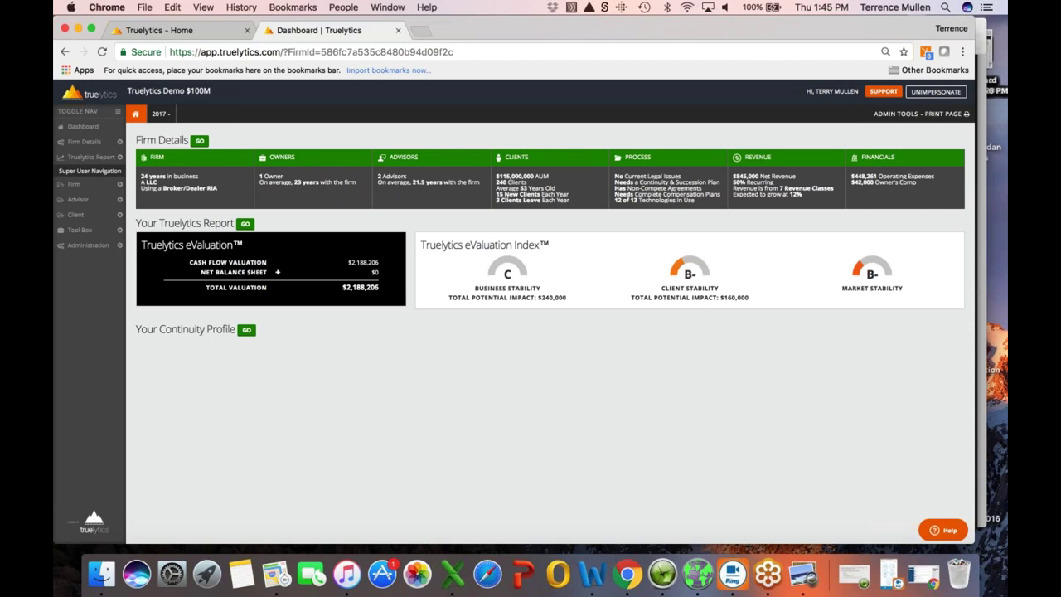
key("ctrl+Up")
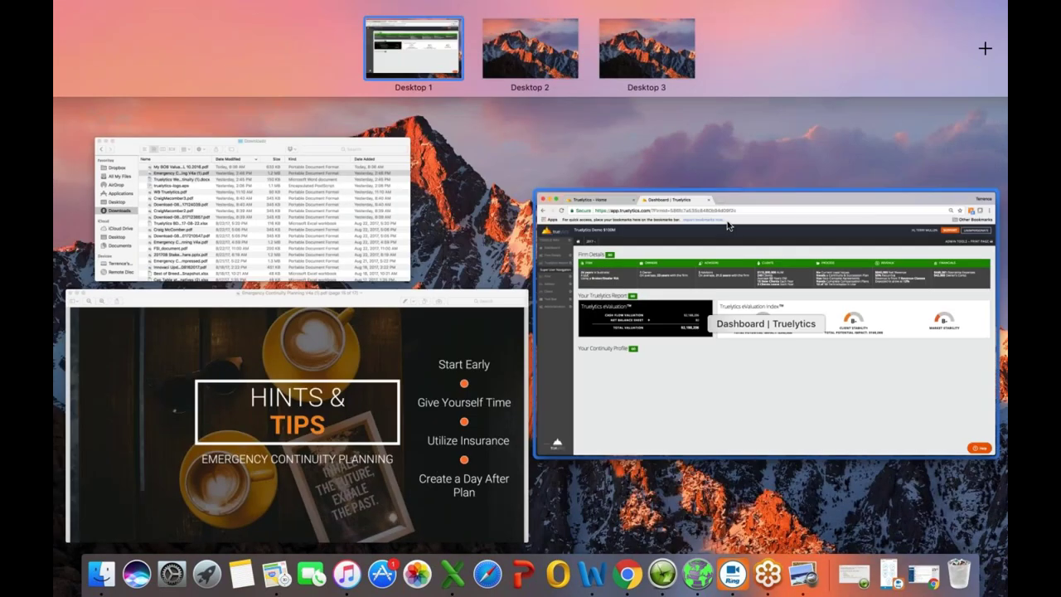
left_click(727, 360)
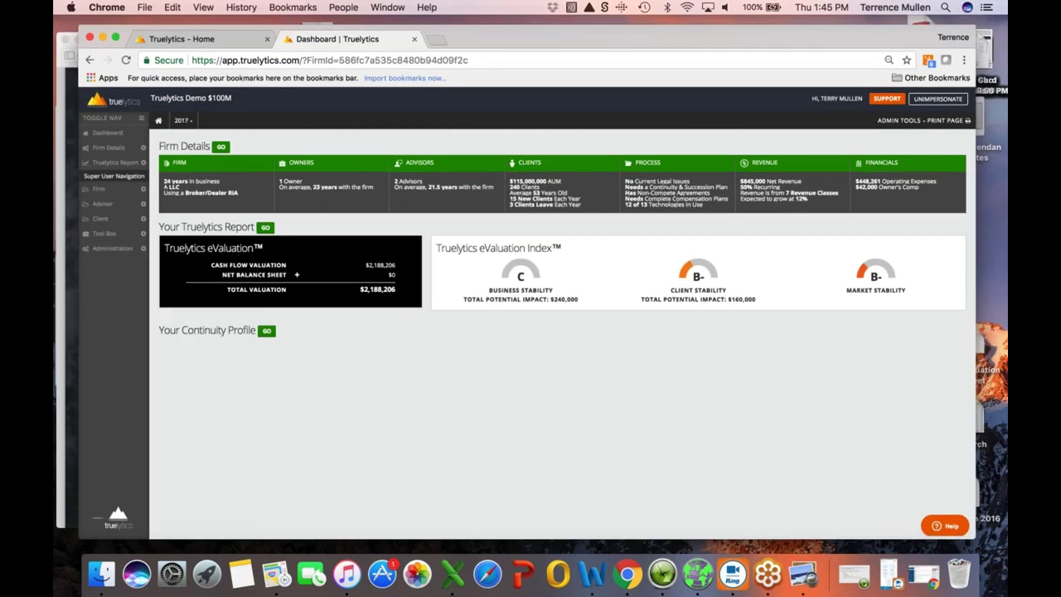
key("ctrl+Up")
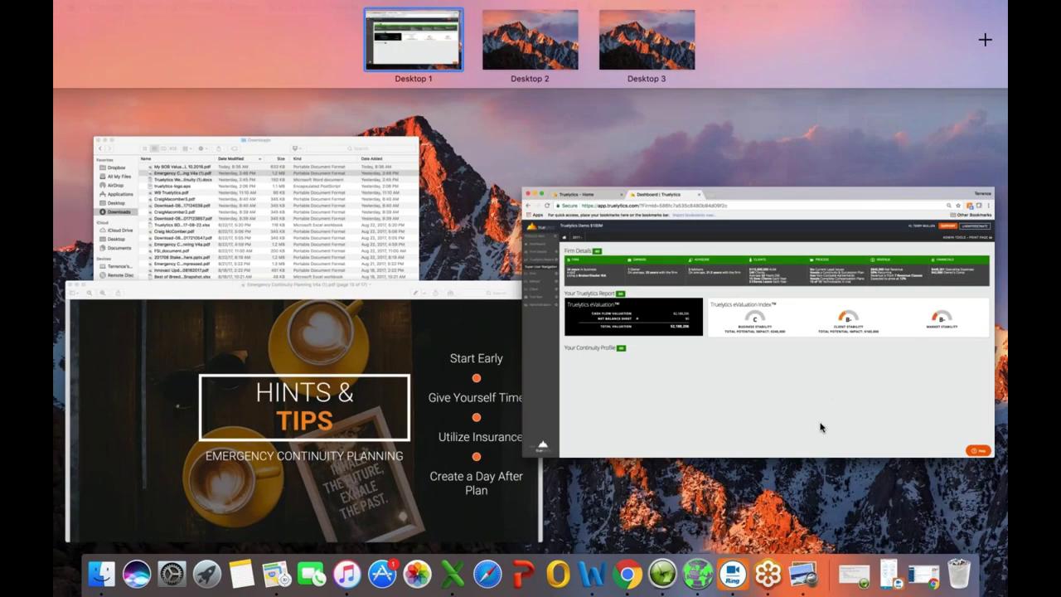
left_click(821, 426)
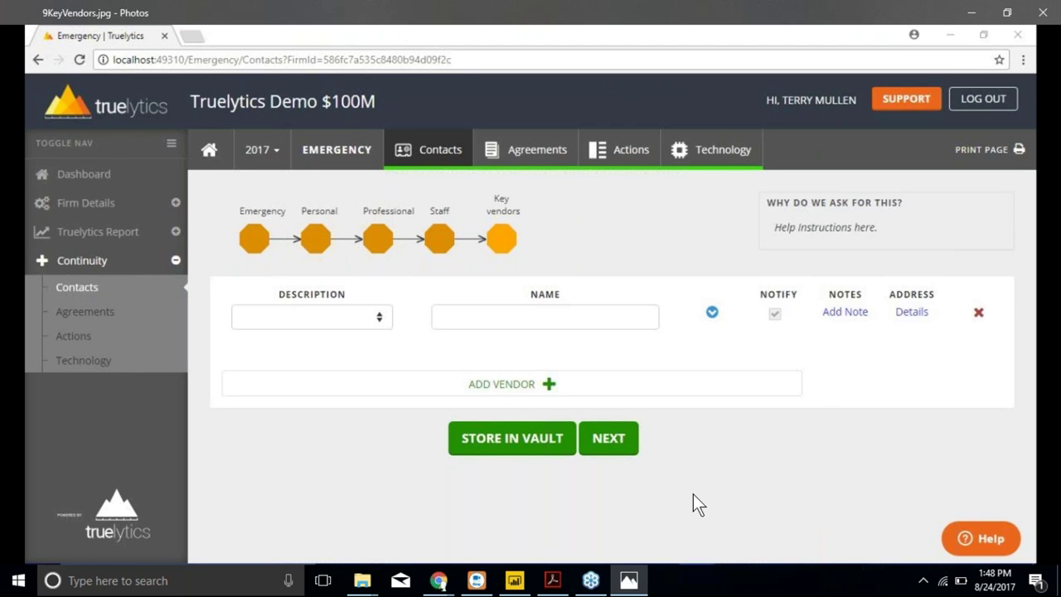
- In Photos, advance from the Key Vendors screenshot through its expanded contact fields to the expanded Agreements screenshot
mouse_move(692, 494)
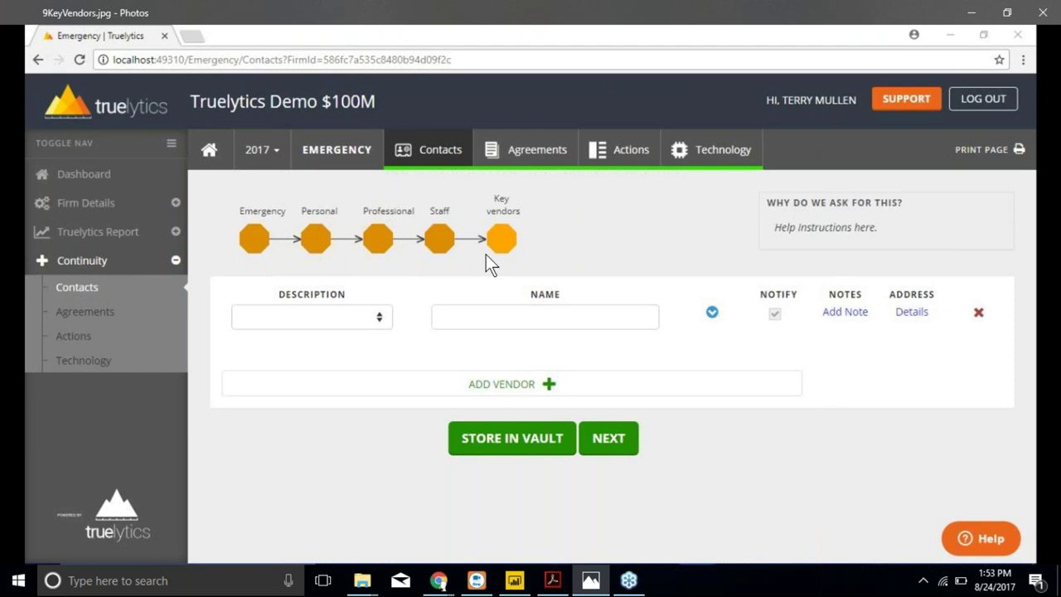
mouse_move(534, 264)
mouse_move(619, 535)
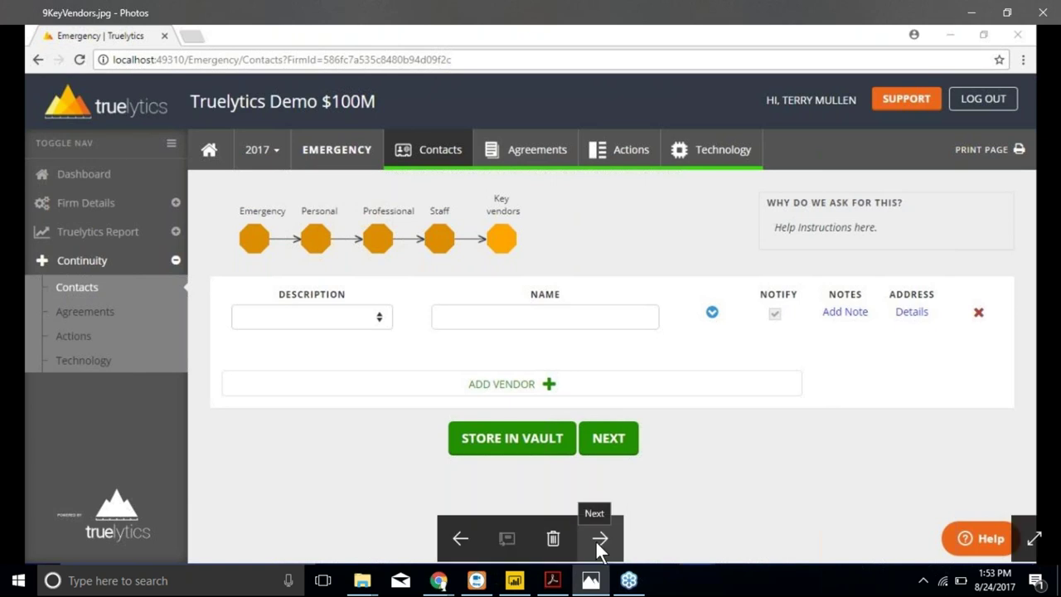
left_click(599, 538)
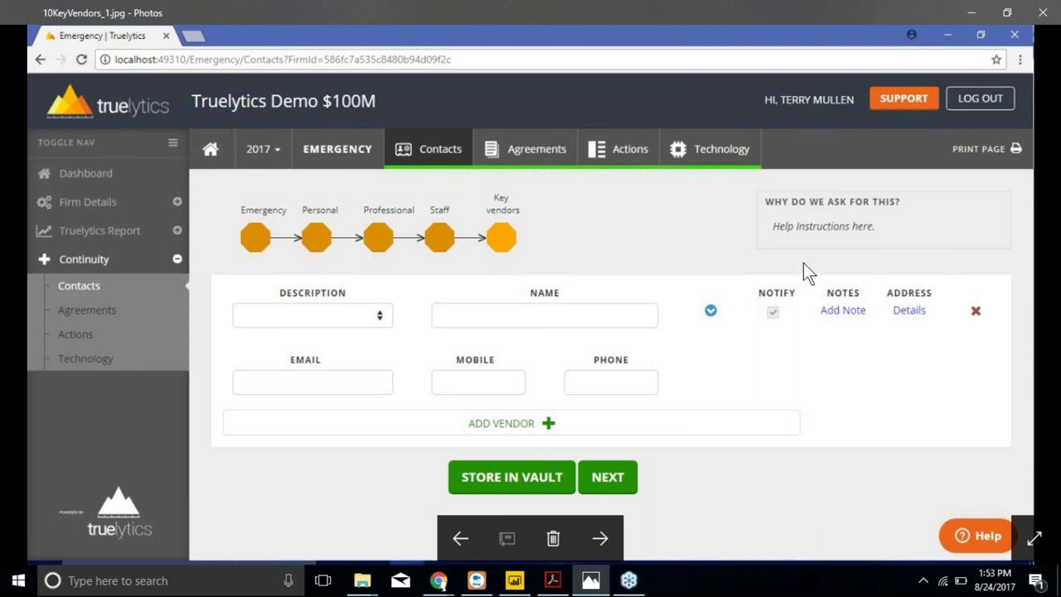
left_click(607, 537)
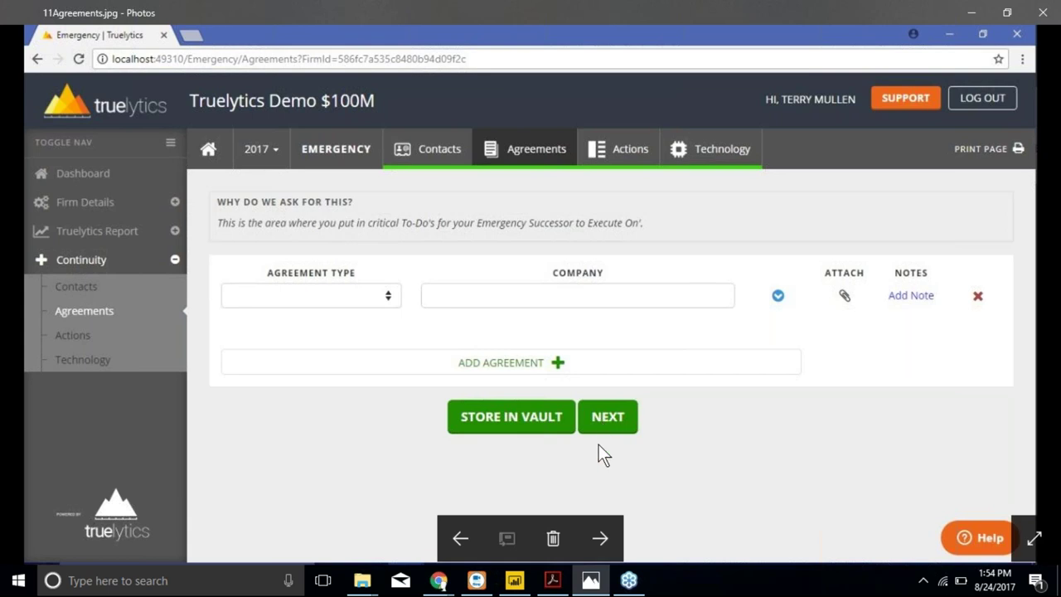
left_click(599, 539)
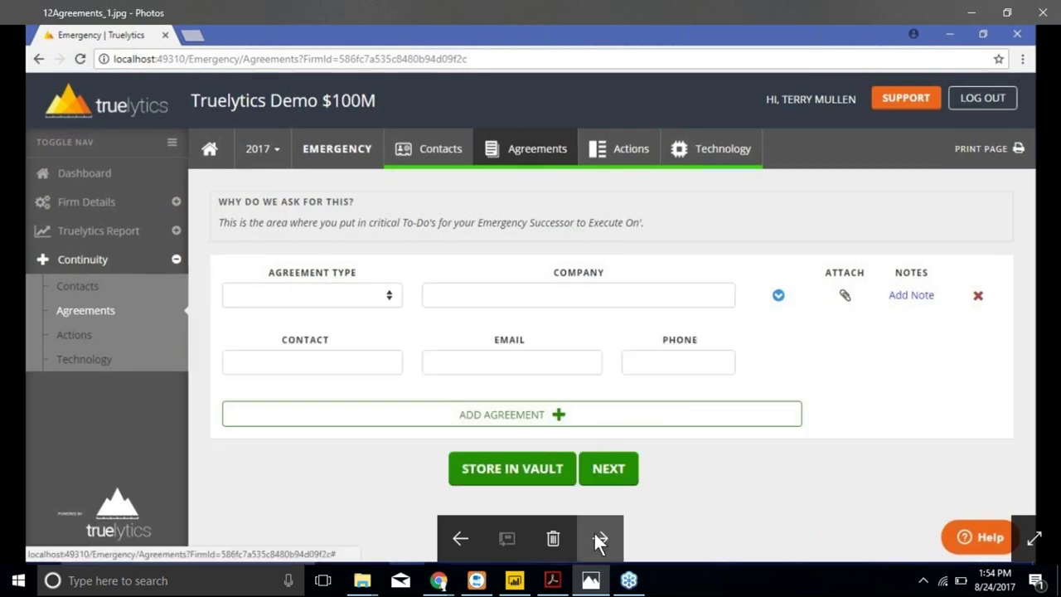
- Go through the continuity Actions screenshots, including the attachment and notes pop-ups
left_click(595, 532)
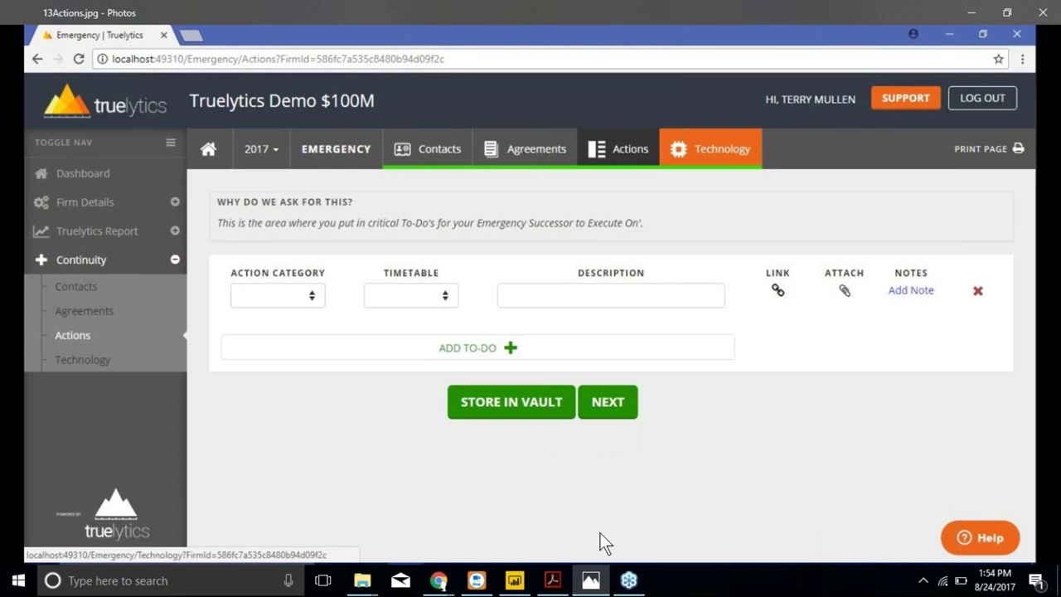
mouse_move(617, 527)
left_click(608, 538)
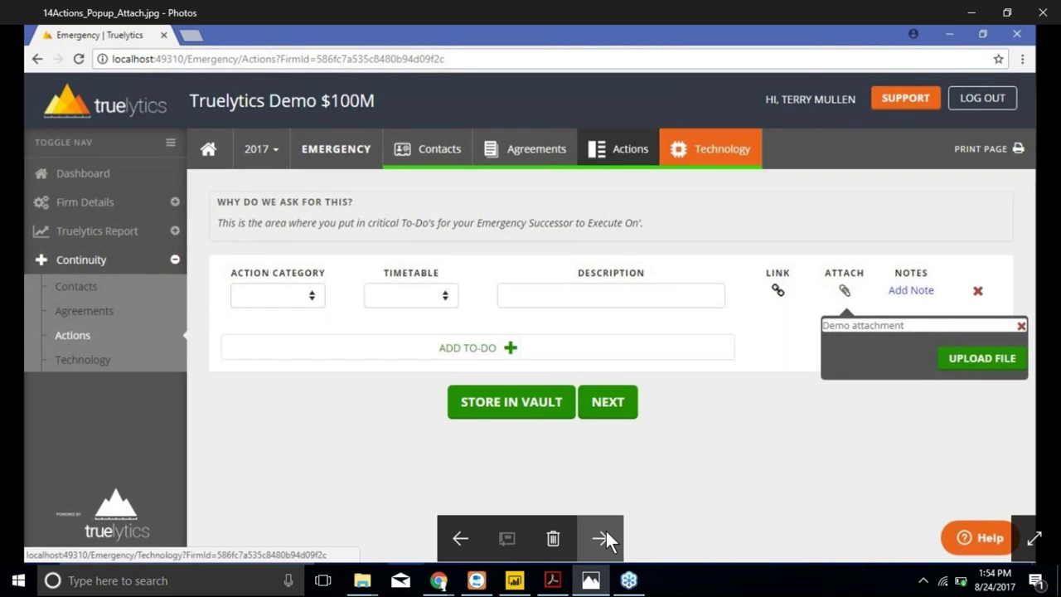
left_click(606, 535)
left_click(608, 539)
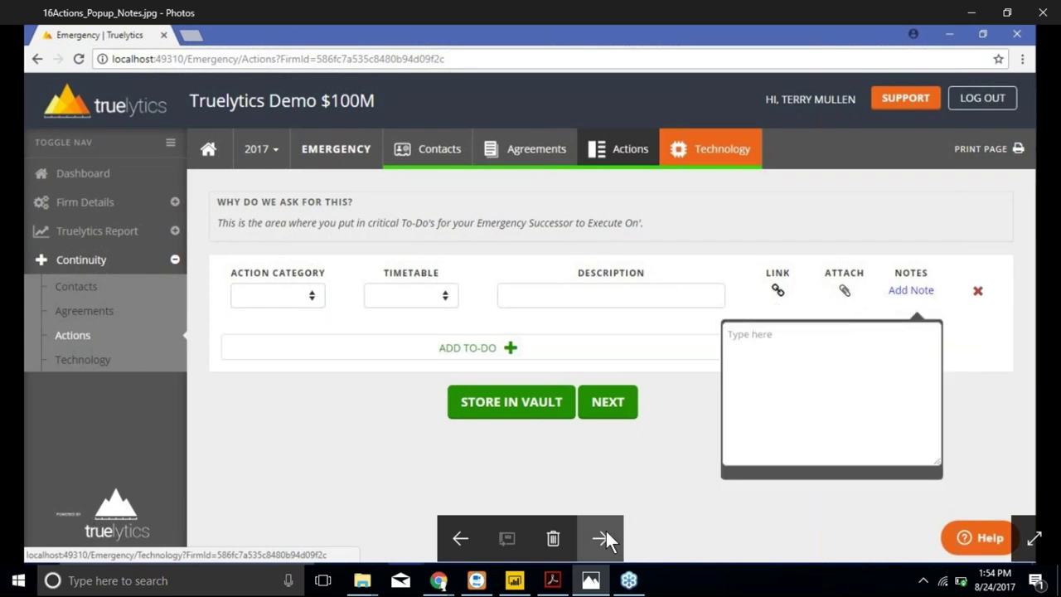
- Advance to the continuity Technology screenshot and view its application and key contact fields
left_click(607, 538)
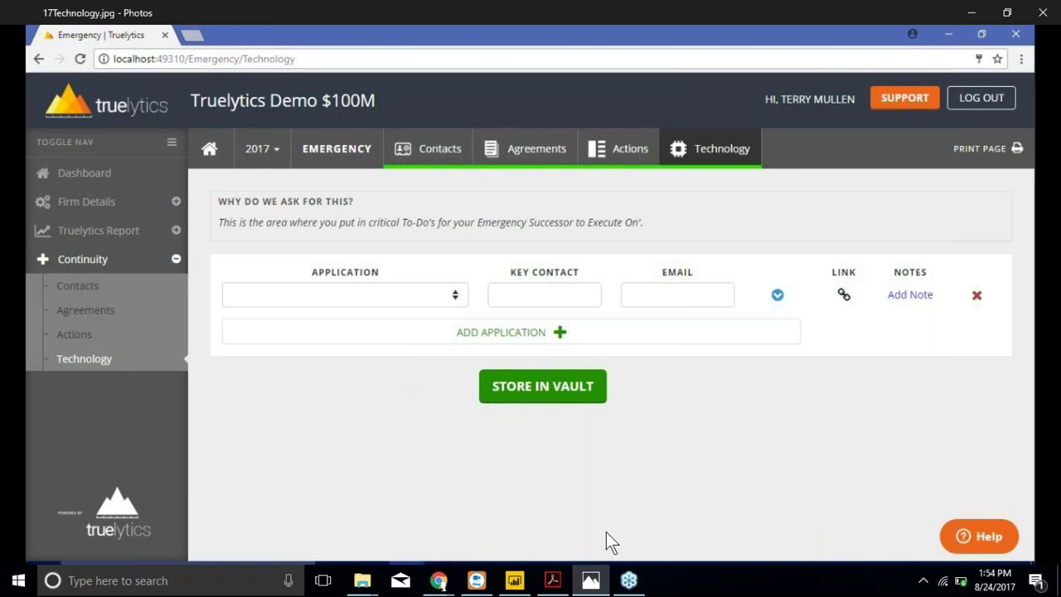
mouse_move(608, 522)
mouse_move(905, 42)
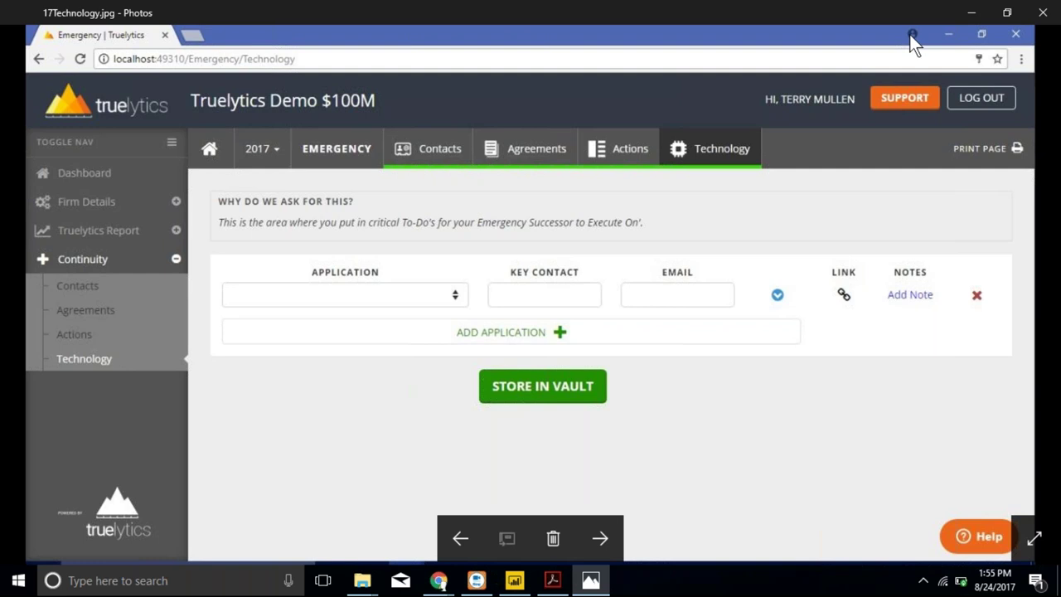